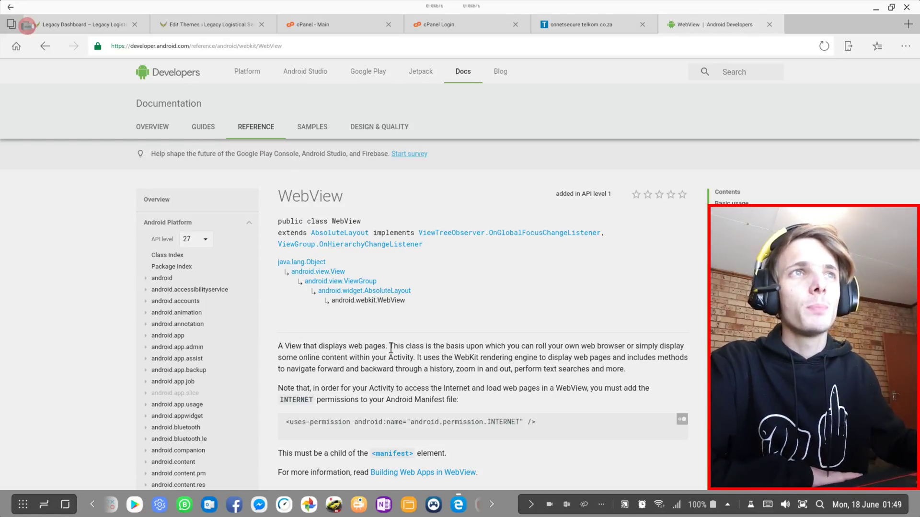
Select the opening lines of the WebView class description, then clear the selection.
triple_click(621, 350)
click(611, 352)
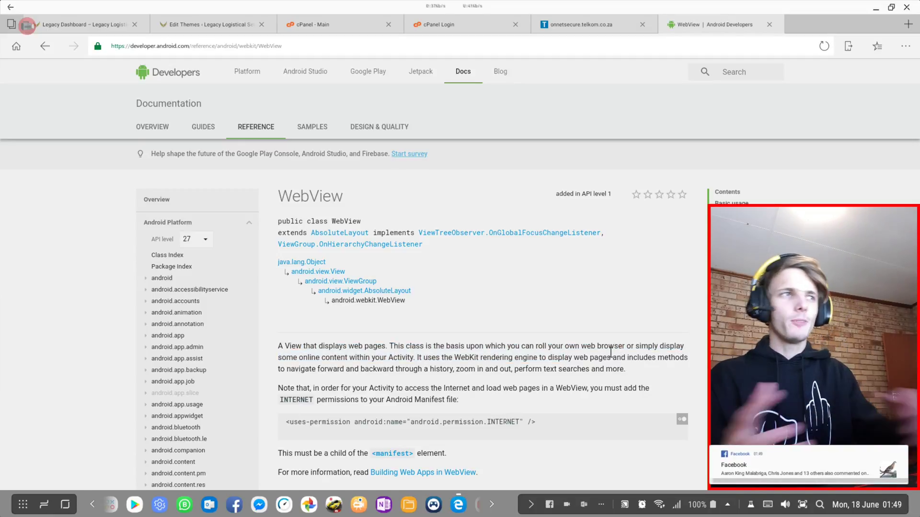
Find Steam in the app drawer by searching 'Steam', launch it and maximize its window.
click(22, 505)
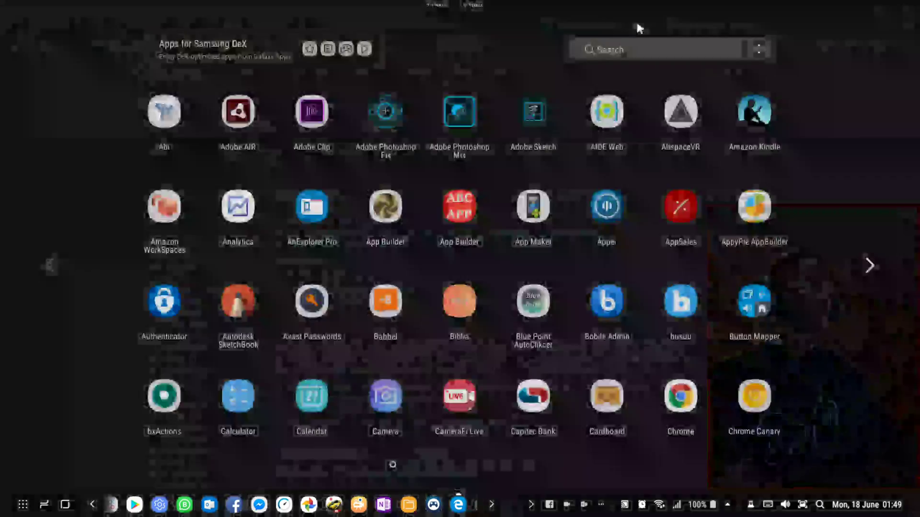
click(631, 49)
text(Steam)
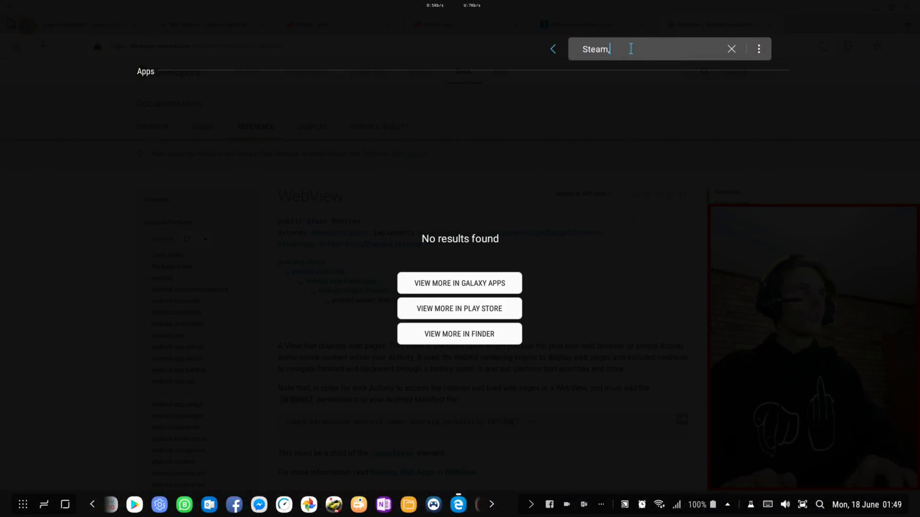
click(246, 110)
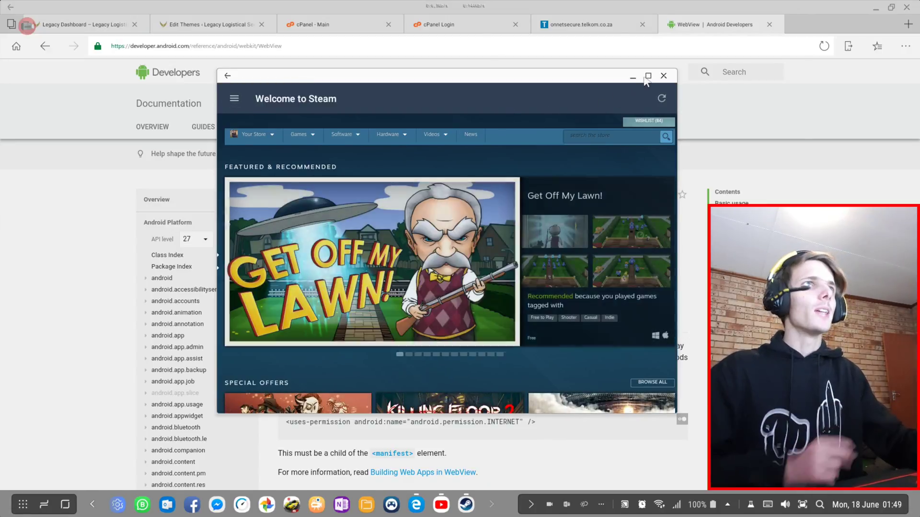
click(648, 76)
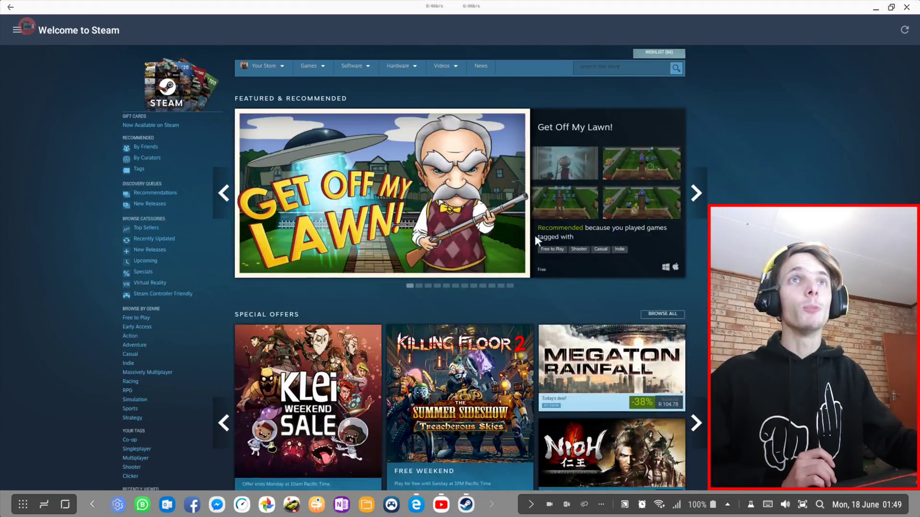
Browse the Steam store, open and close its side menu, then close the Steam window.
scroll(342, 151, down, 20)
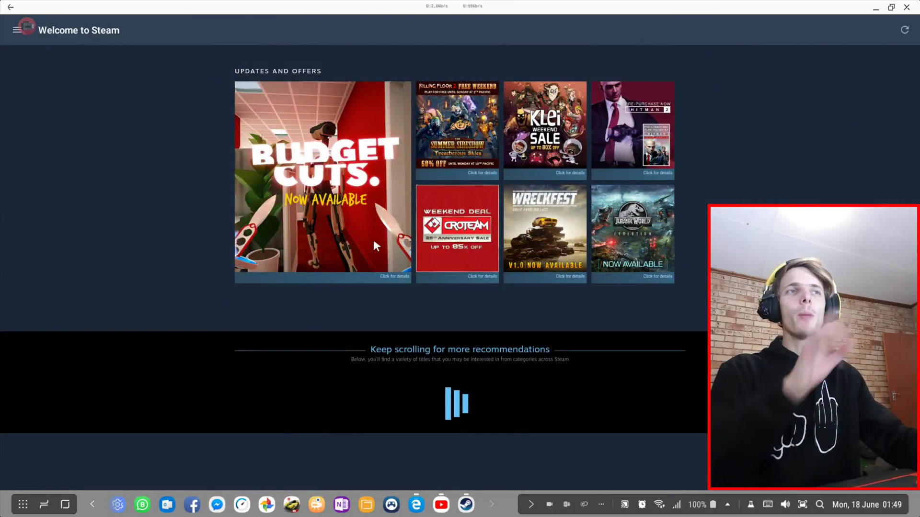
scroll(375, 248, up, 20)
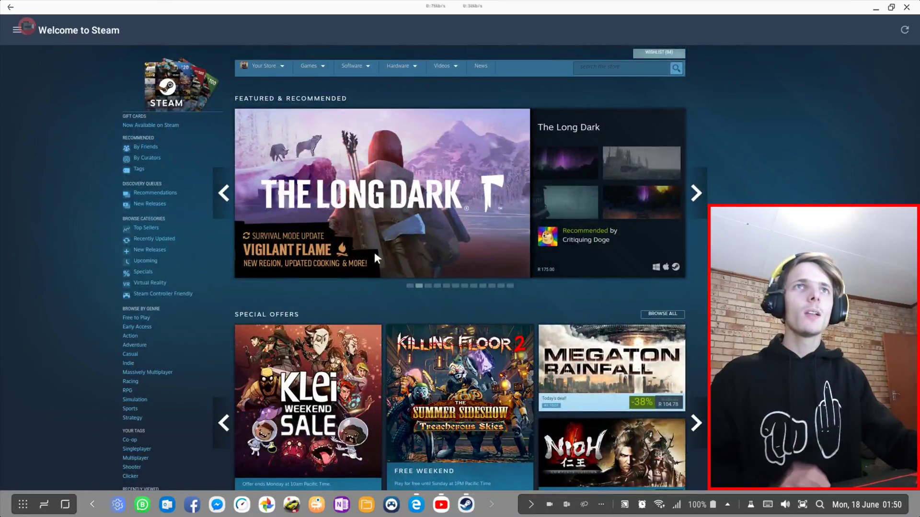
click(16, 30)
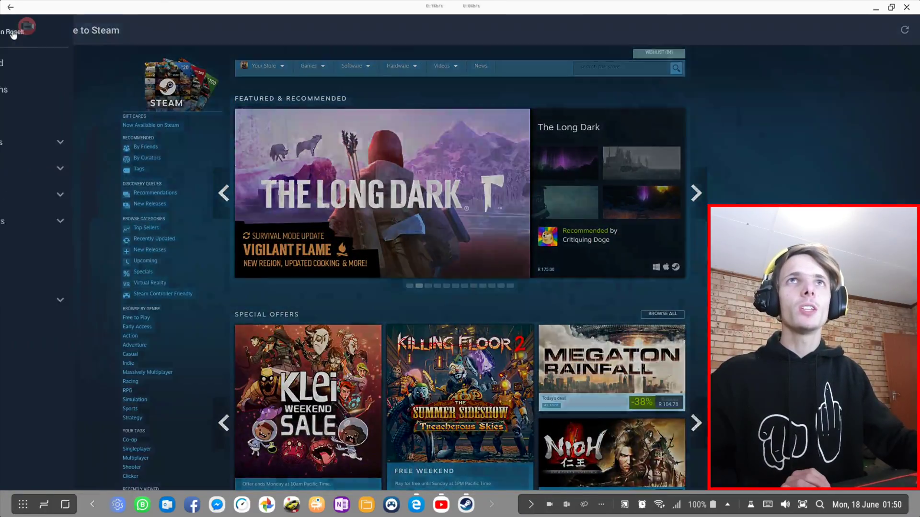
click(715, 95)
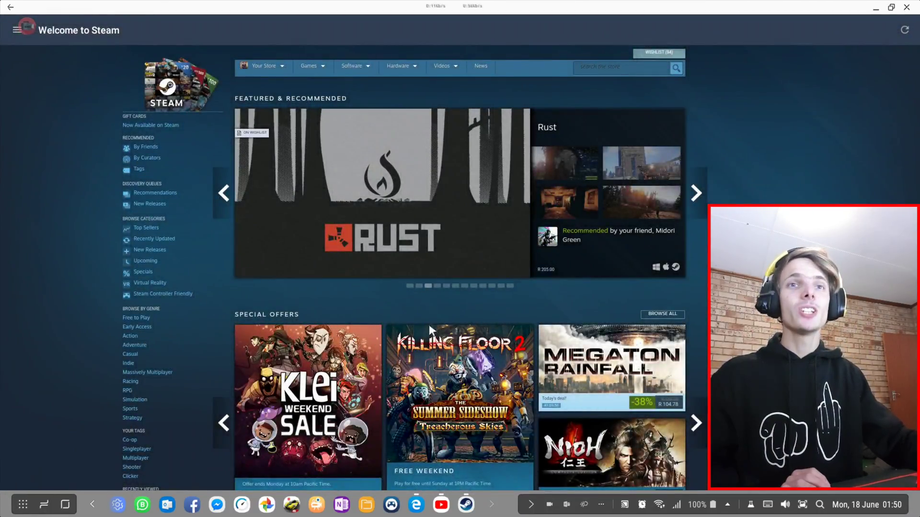
scroll(389, 253, down, 10)
click(910, 7)
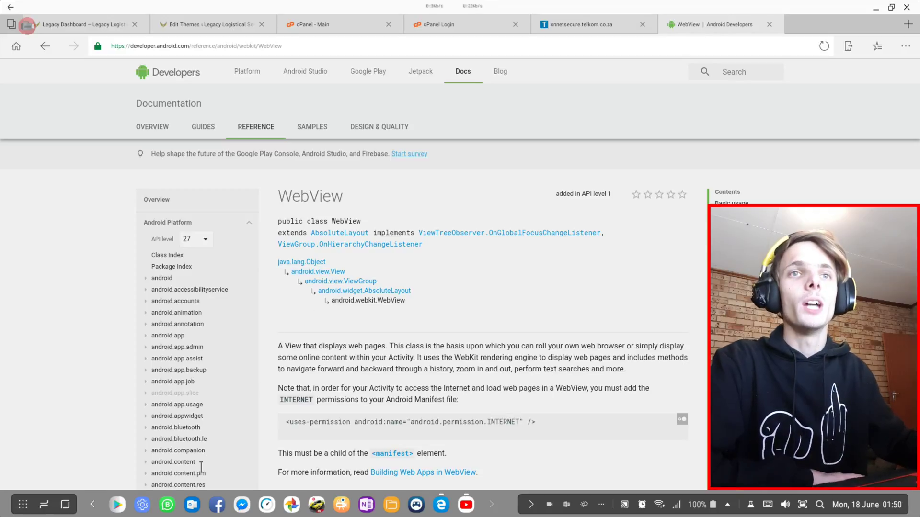
click(117, 505)
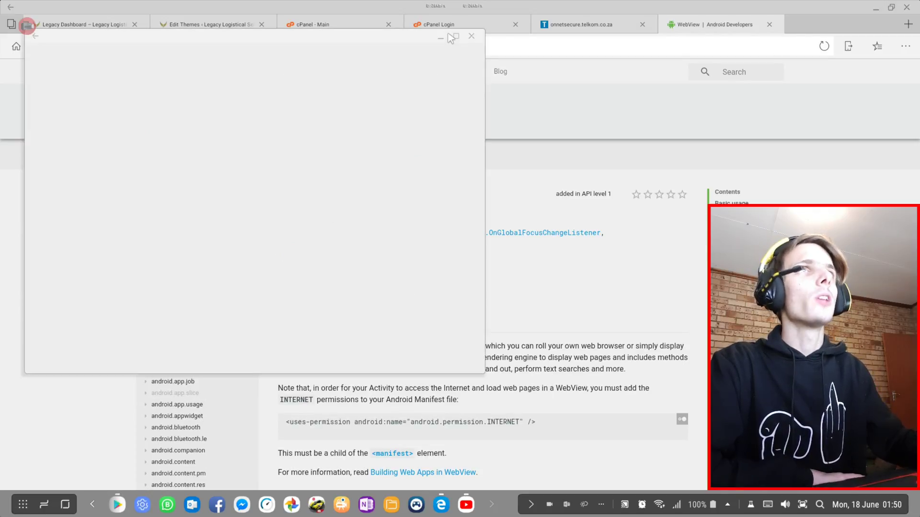
click(456, 39)
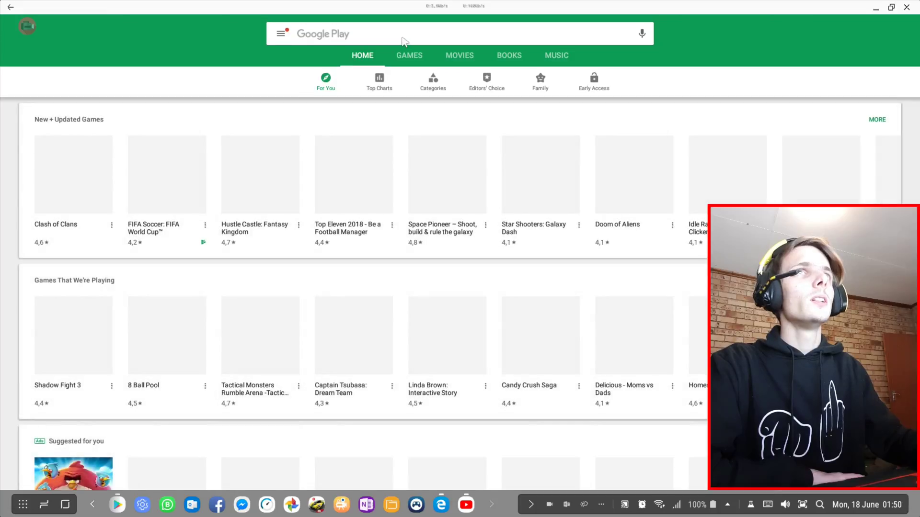
click(404, 40)
text(Chro)
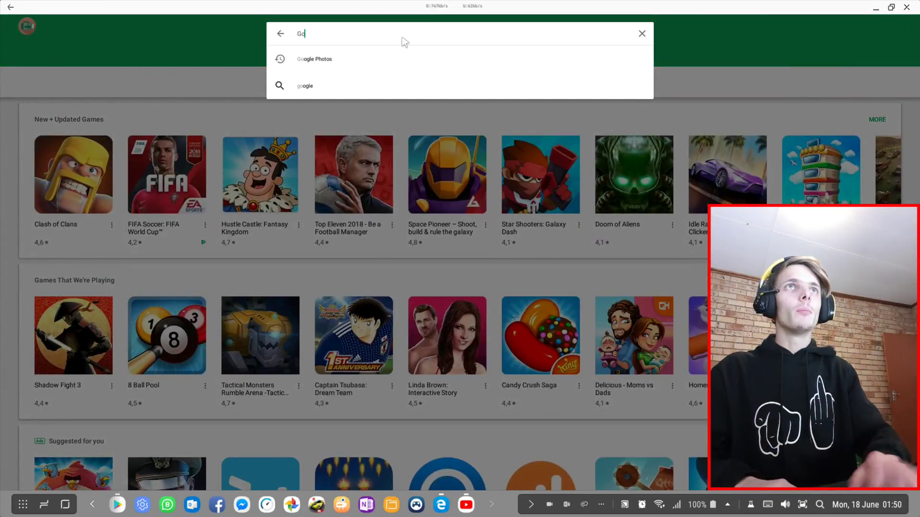
text(me Canary)
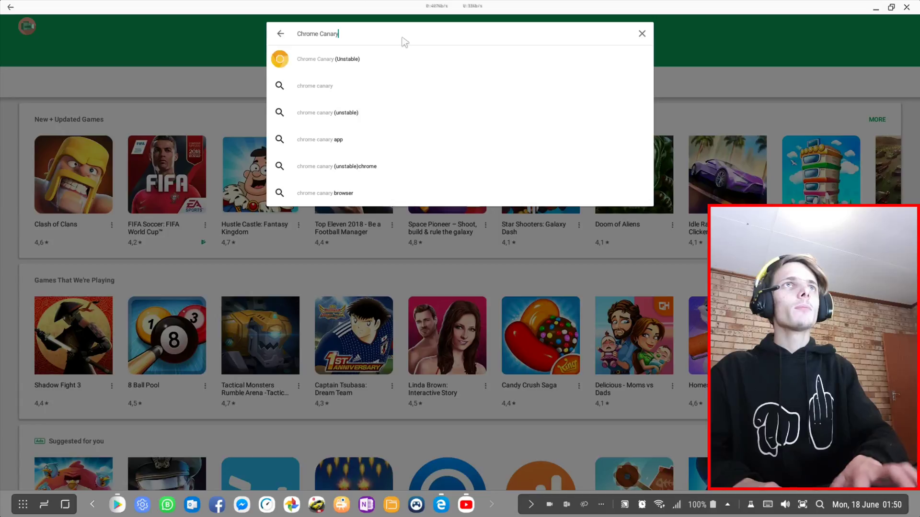
key(Return)
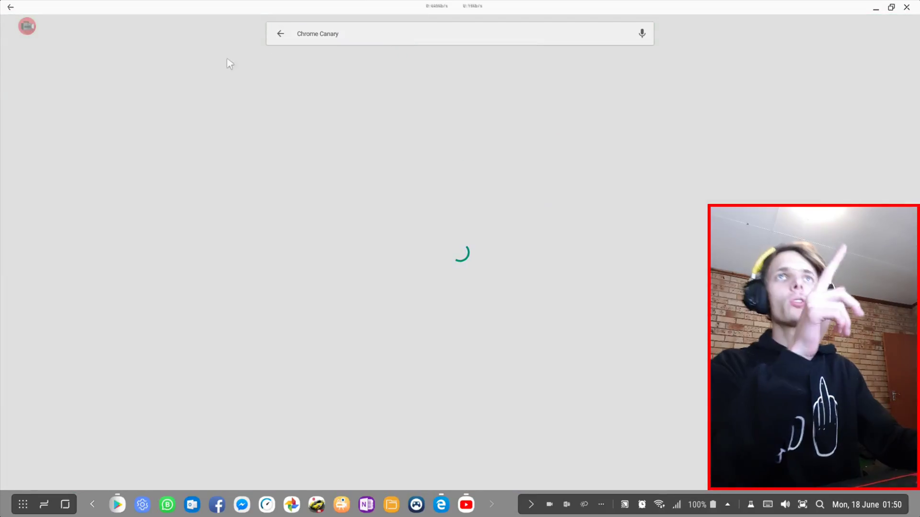
click(376, 90)
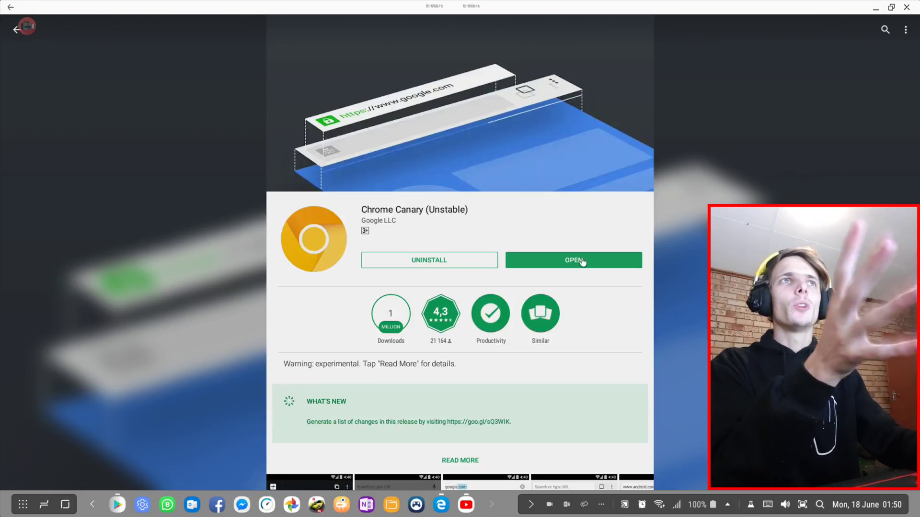
click(906, 8)
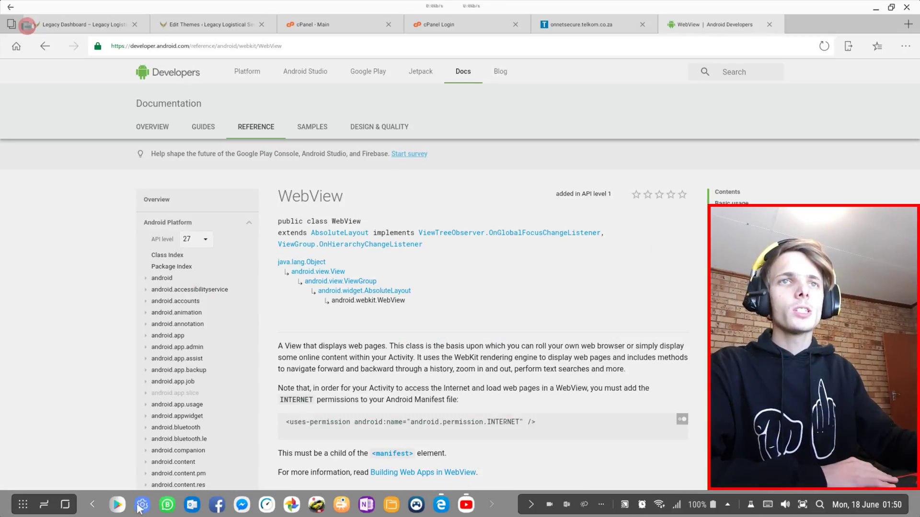
Turn off Developer options in the Settings app.
click(142, 506)
scroll(163, 230, down, 5)
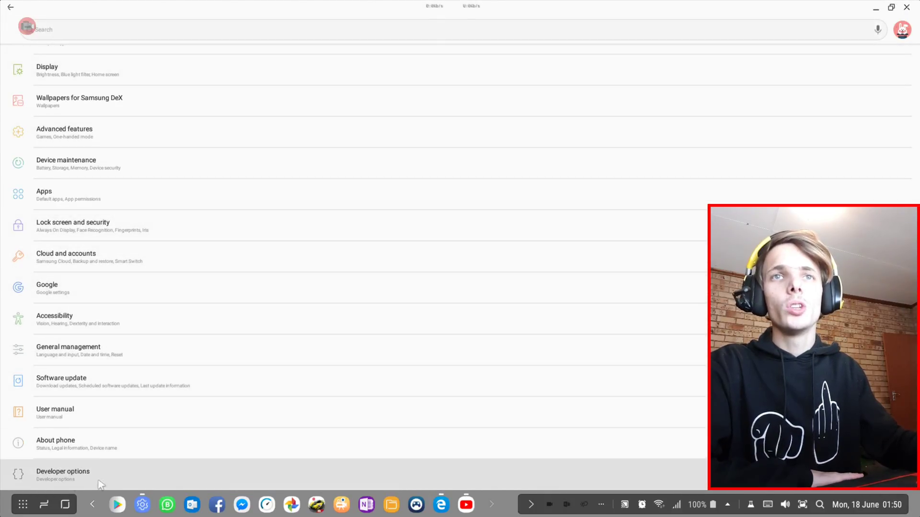
click(98, 480)
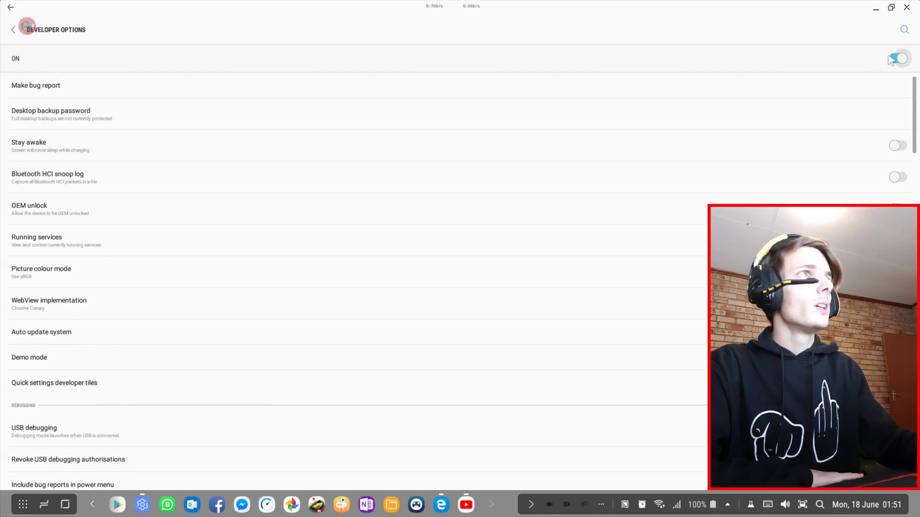
click(162, 59)
Re-enable developer mode by repeatedly tapping Build number under About phone > Software information.
click(13, 29)
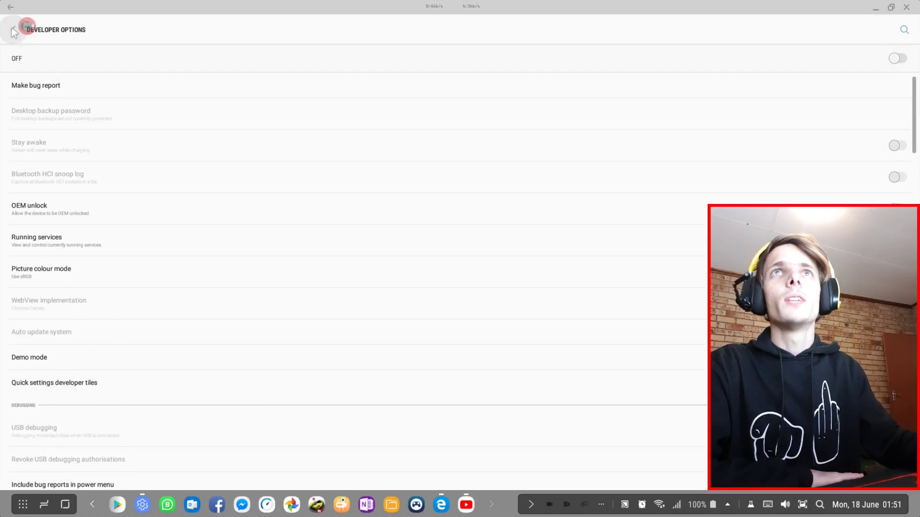
click(77, 474)
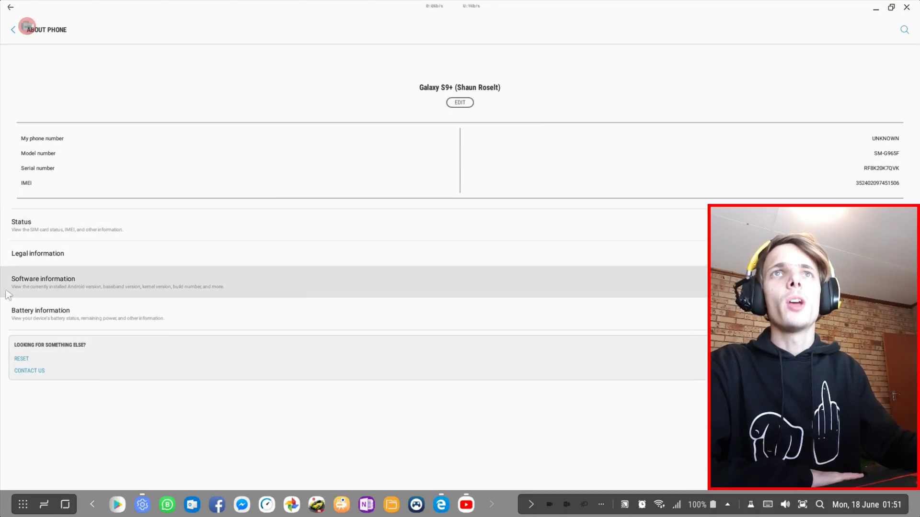
click(60, 290)
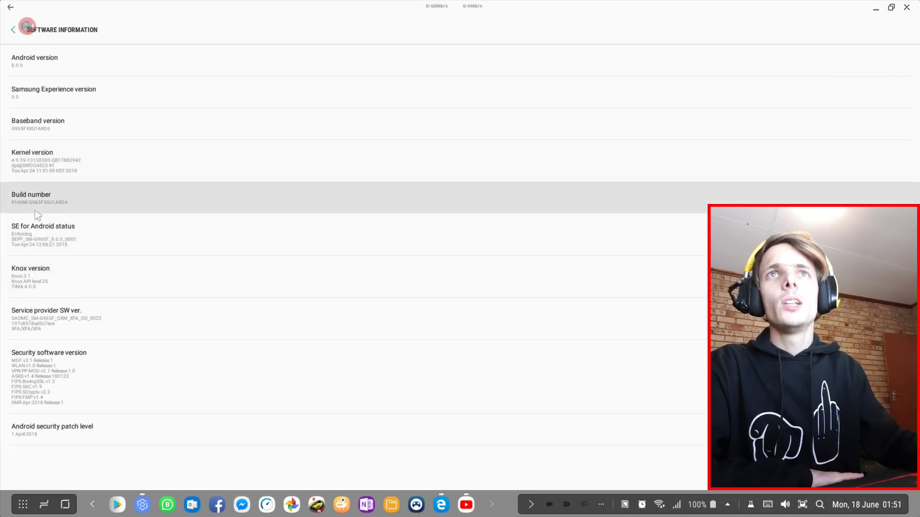
click(81, 202)
click(81, 203)
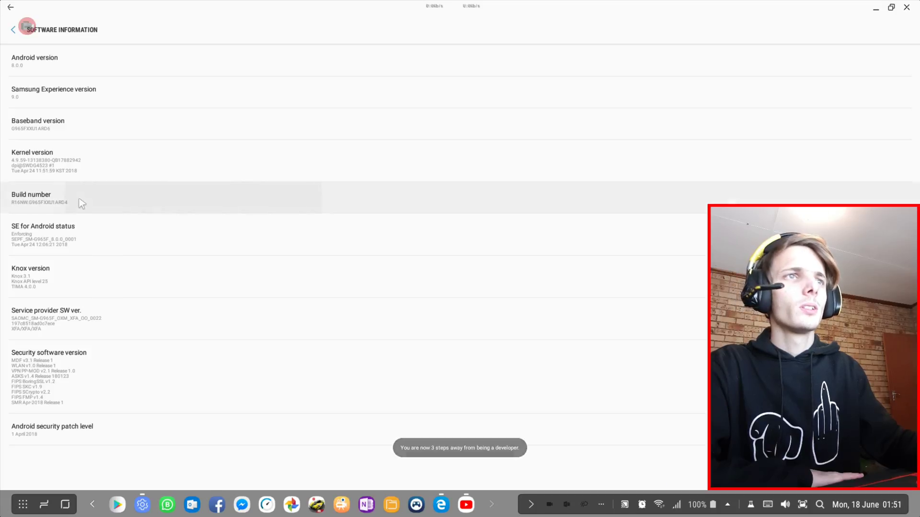
click(82, 203)
click(81, 204)
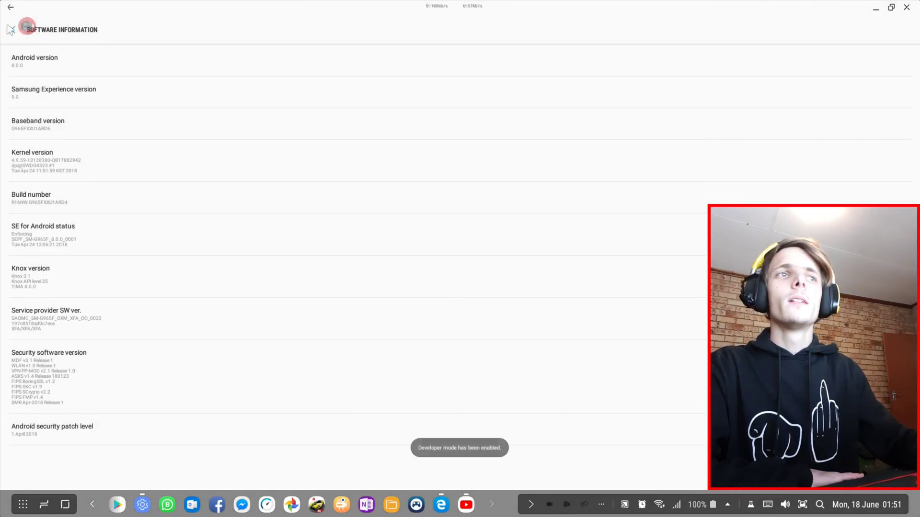
click(11, 30)
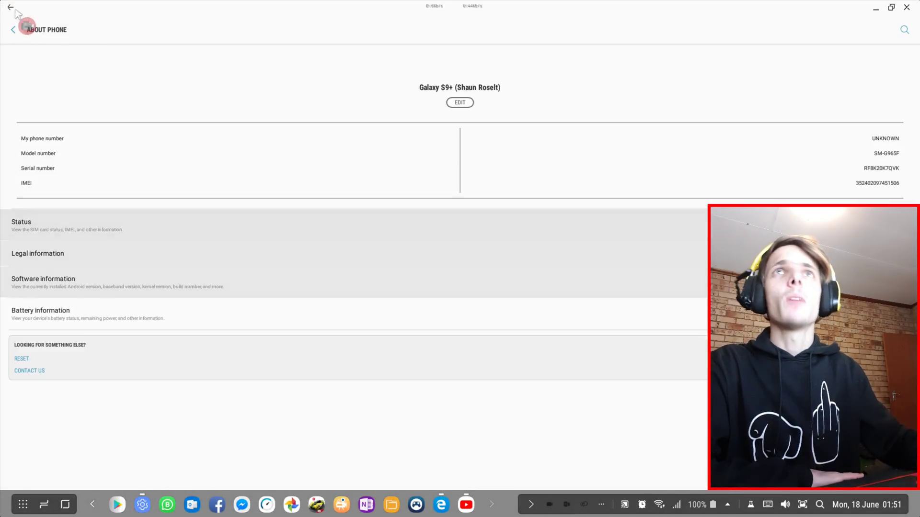
click(11, 30)
Switch Developer options off and back on, confirming the development settings warning.
scroll(52, 173, down, 1)
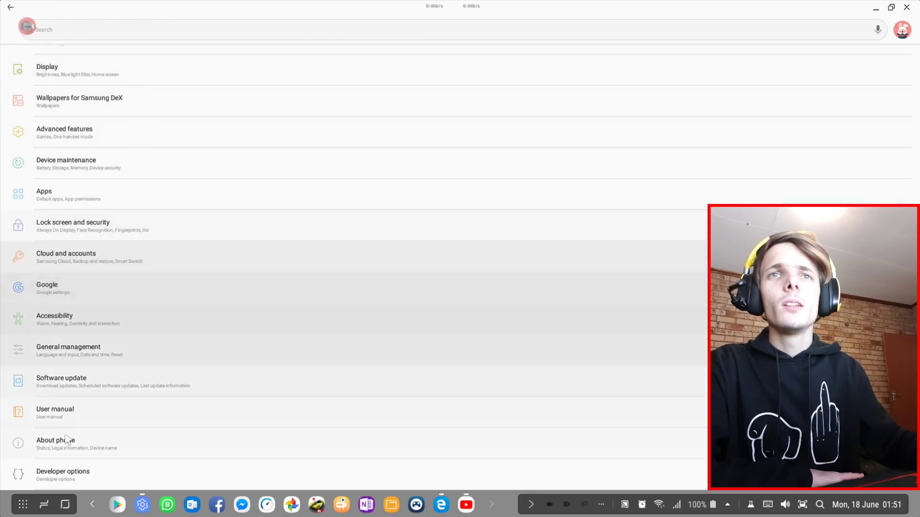
click(119, 474)
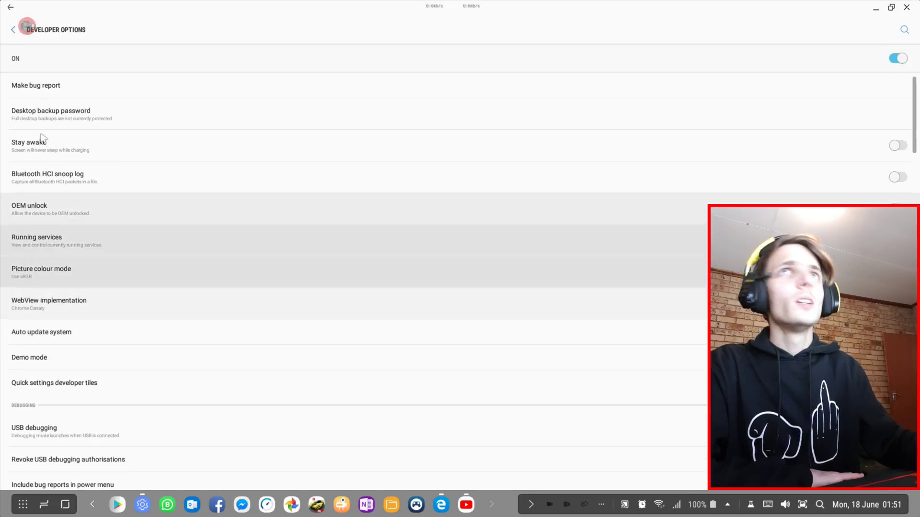
click(898, 59)
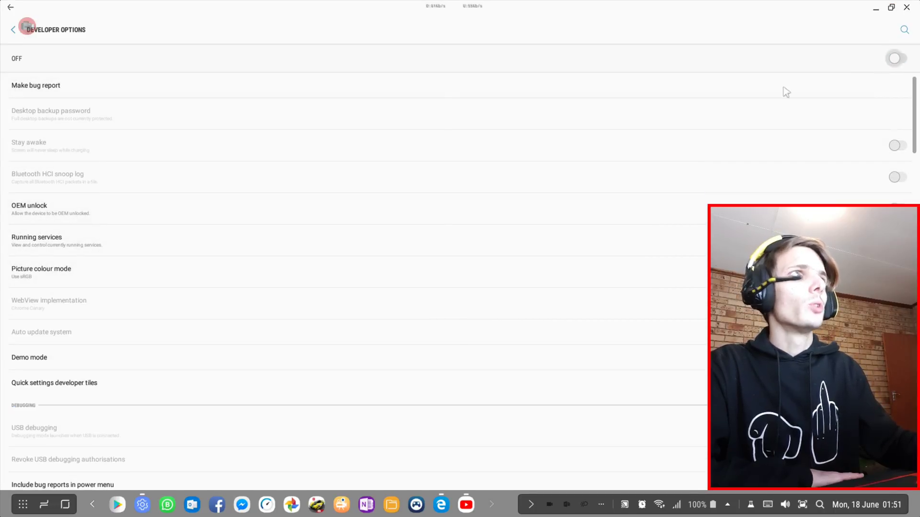
click(896, 58)
click(555, 274)
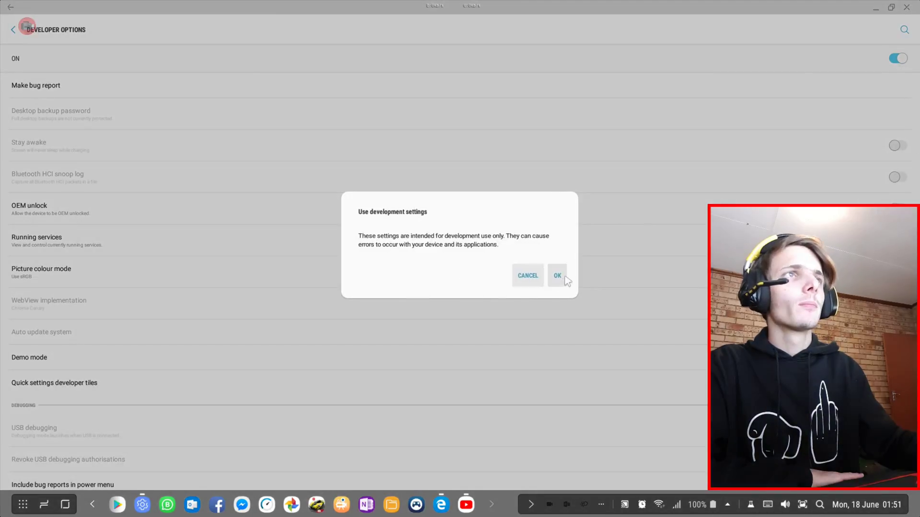
Scroll through the Developer options list to review its settings, including WebView implementation.
scroll(257, 236, down, 4)
scroll(257, 252, down, 10)
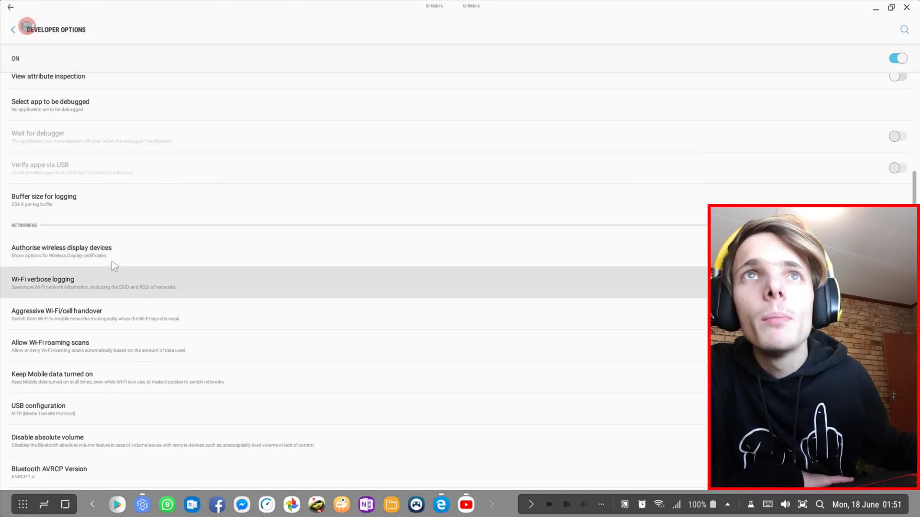
scroll(113, 263, down, 7)
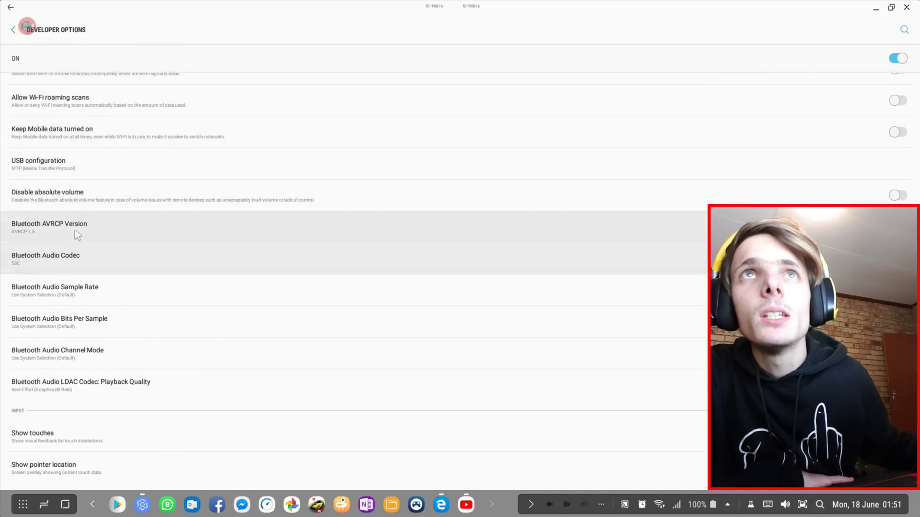
scroll(84, 264, down, 6)
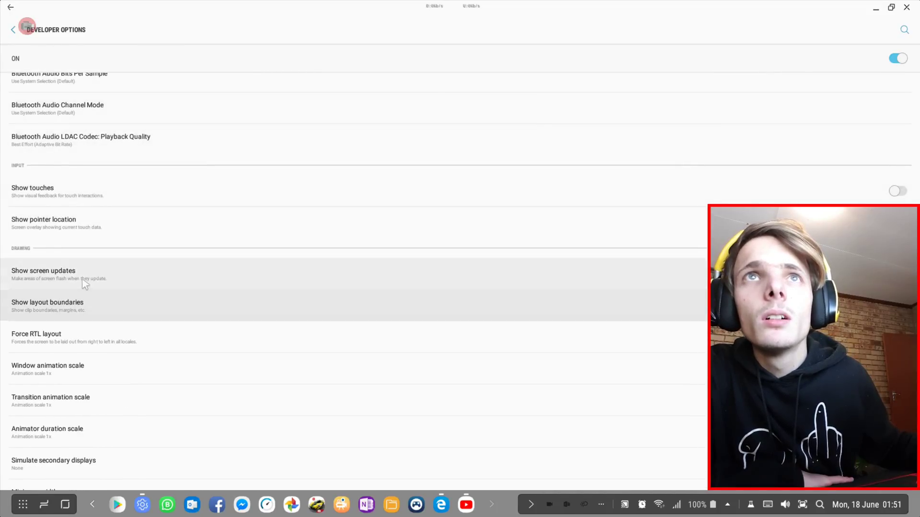
scroll(91, 287, down, 9)
scroll(53, 239, down, 9)
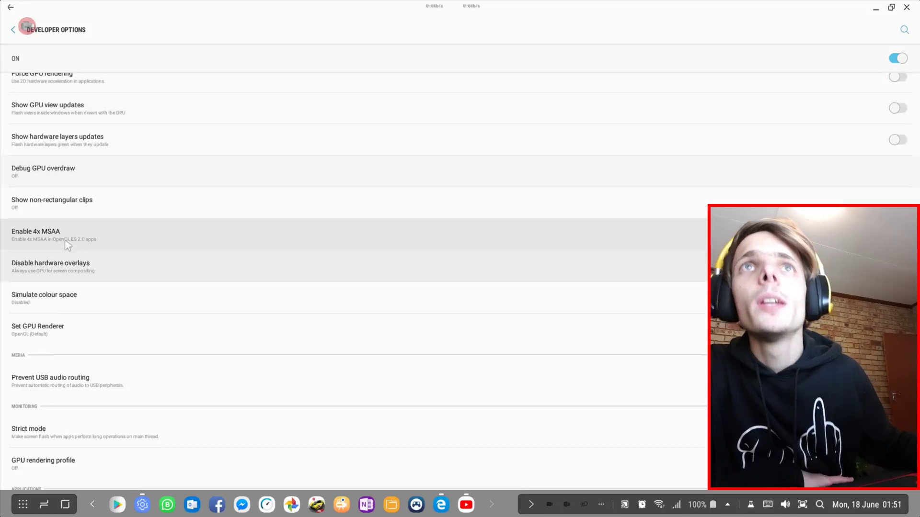
scroll(62, 287, down, 7)
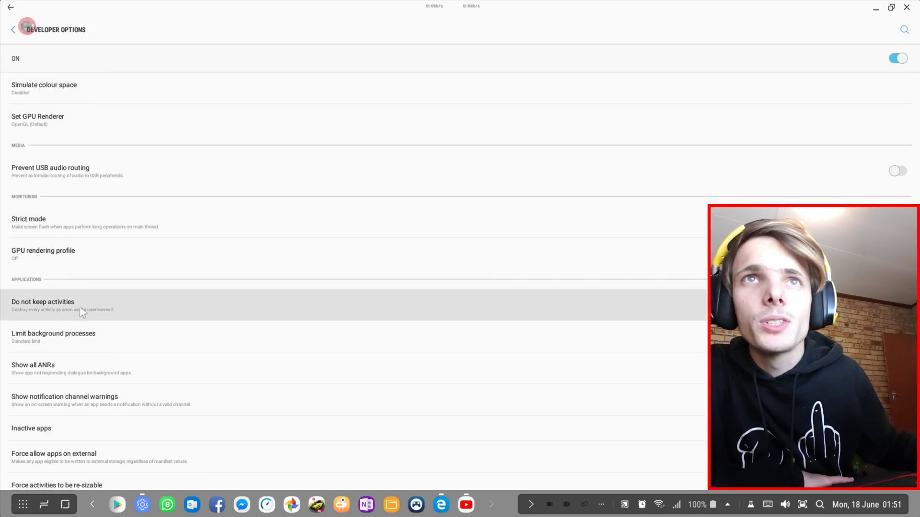
scroll(90, 320, up, 20)
scroll(89, 320, up, 10)
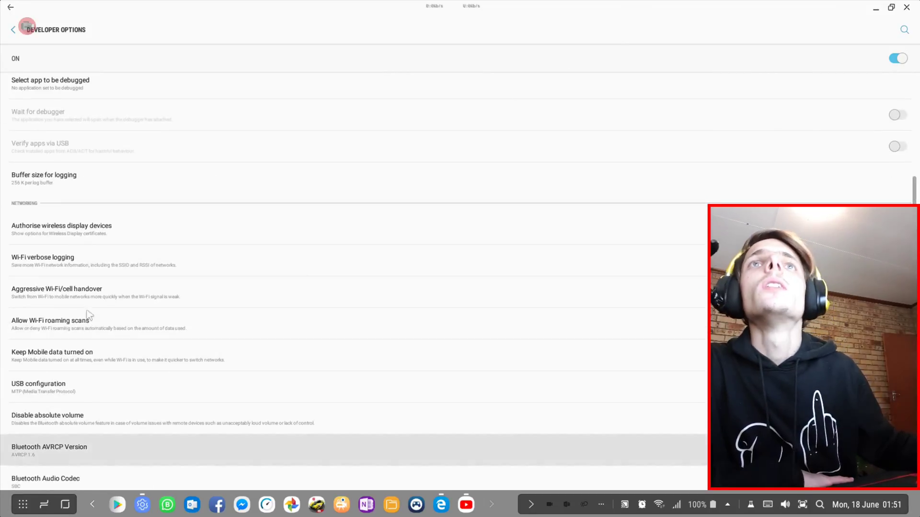
scroll(62, 249, up, 5)
scroll(52, 214, up, 5)
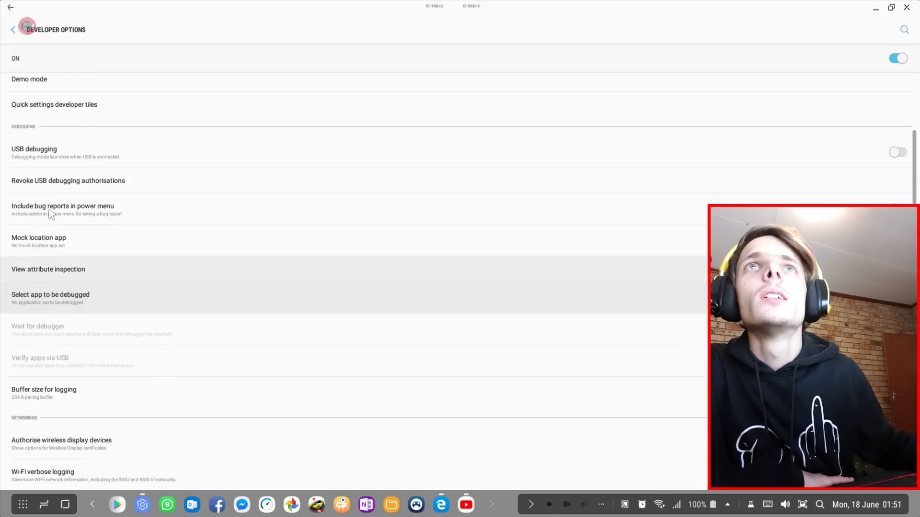
scroll(35, 123, up, 5)
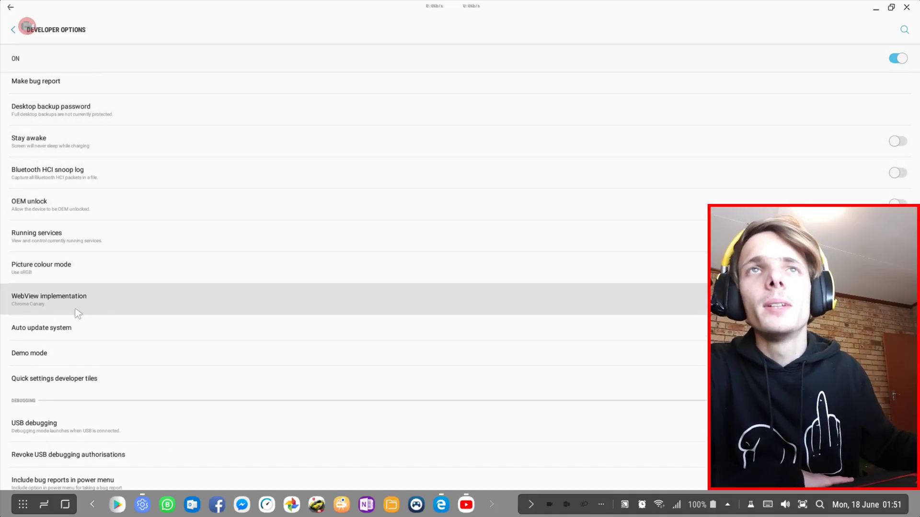
Set WebView implementation to Chrome 67, then back to Chrome Canary 69.0.3462.0.
click(77, 312)
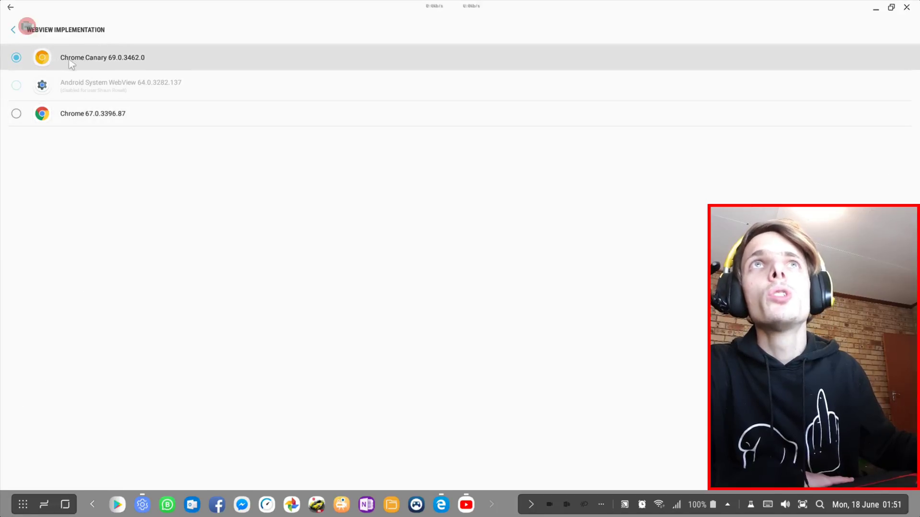
click(16, 115)
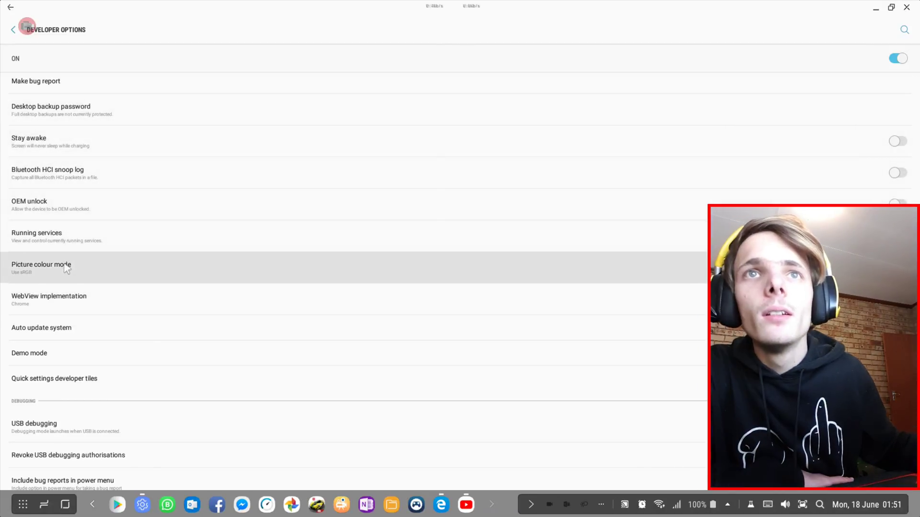
scroll(76, 270, down, 2)
scroll(79, 270, up, 3)
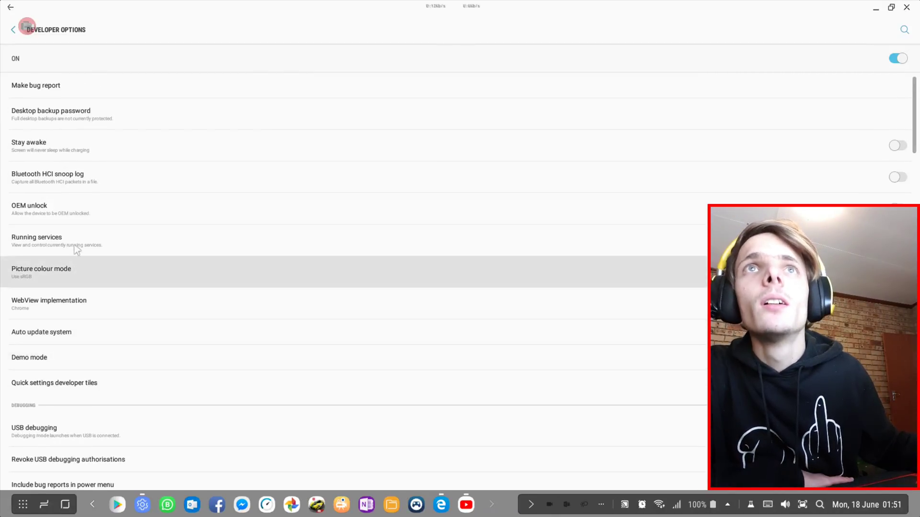
click(72, 303)
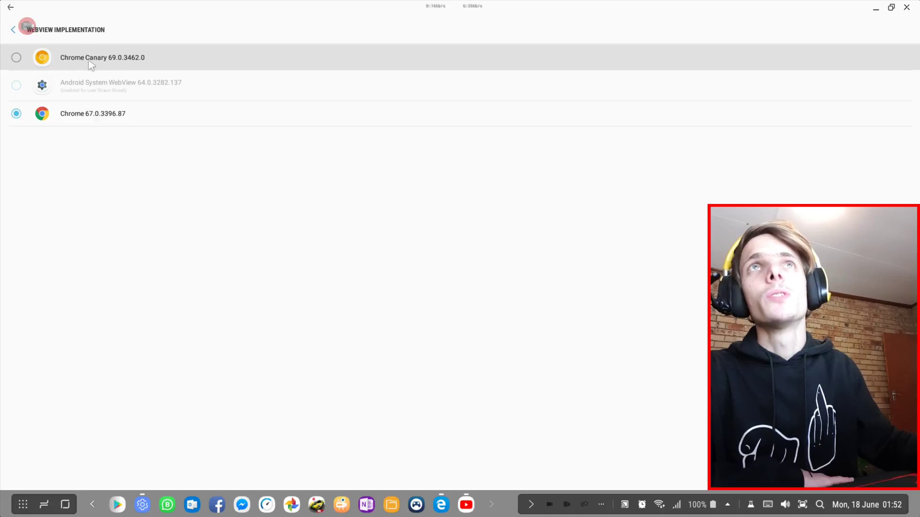
click(42, 60)
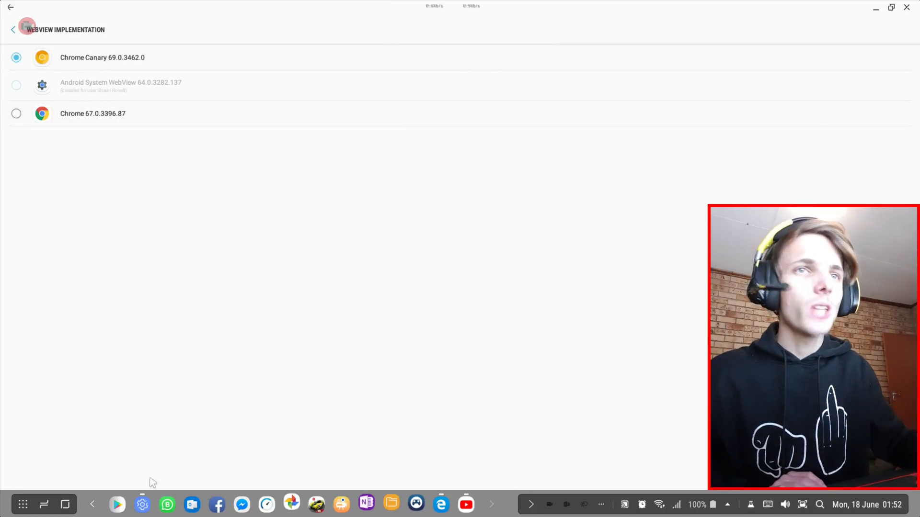
click(23, 504)
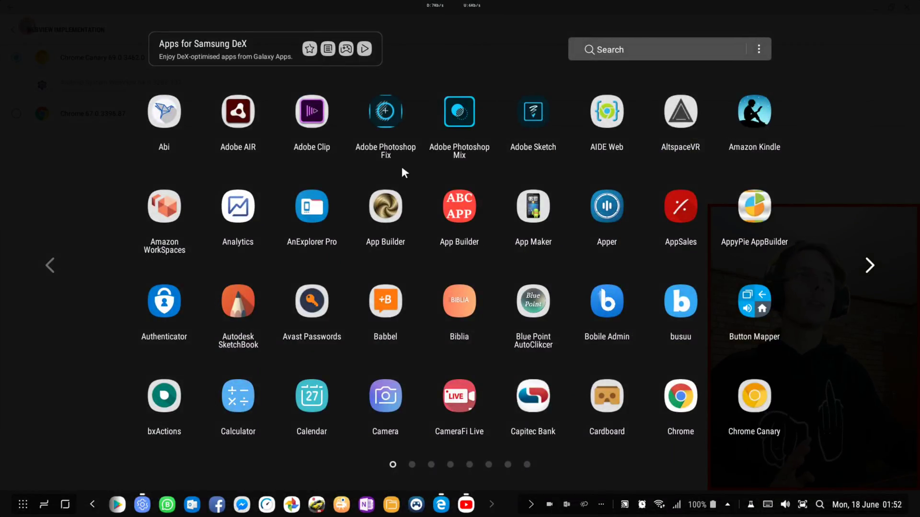
scroll(405, 172, down, 2)
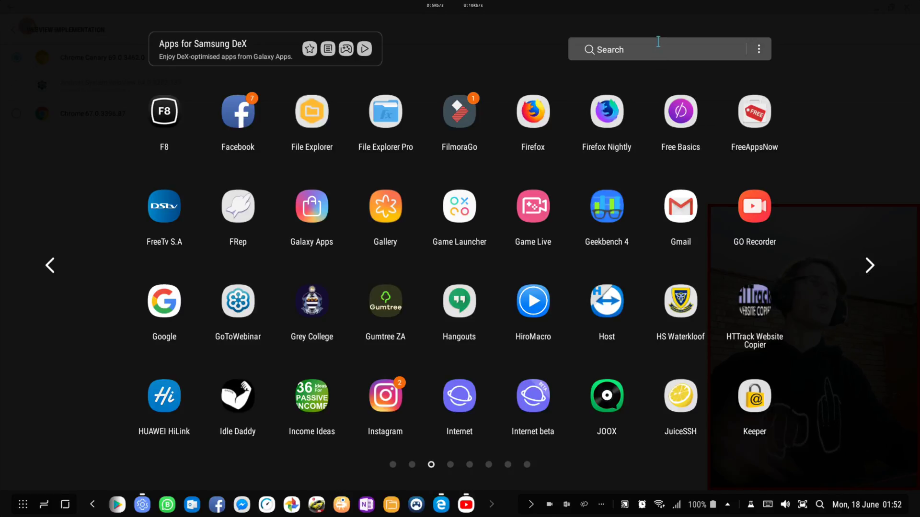
click(683, 121)
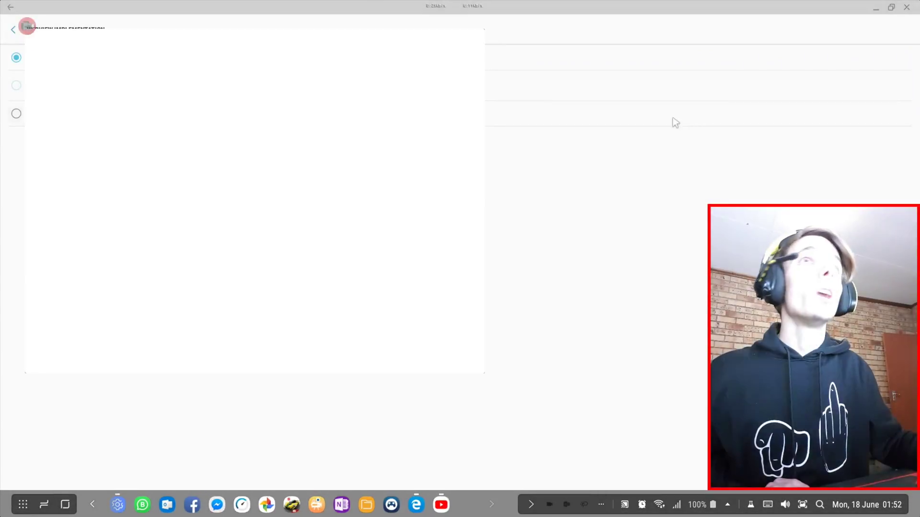
drag(192, 39, 306, 61)
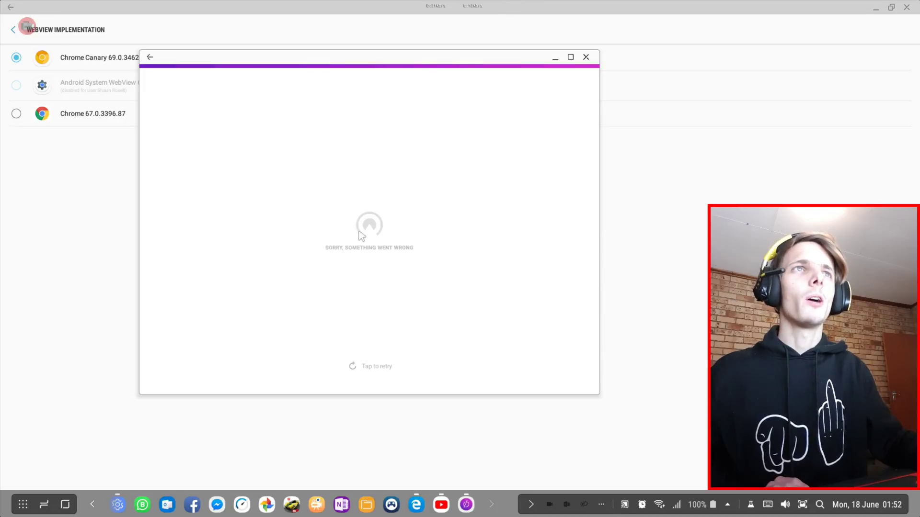
click(585, 57)
click(23, 505)
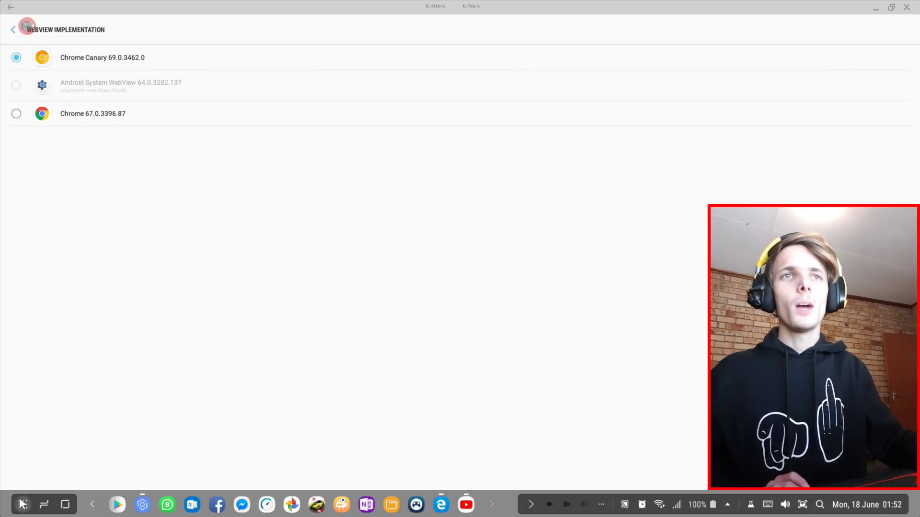
scroll(471, 225, down, 6)
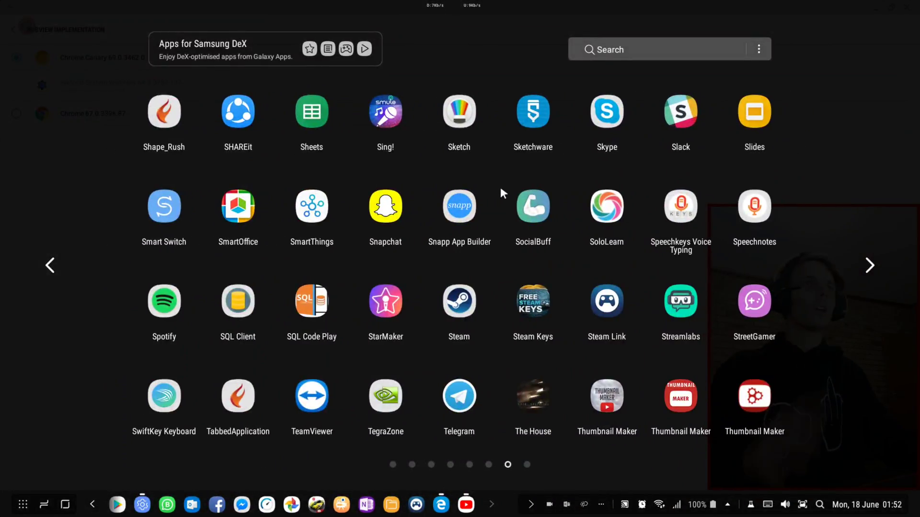
click(70, 237)
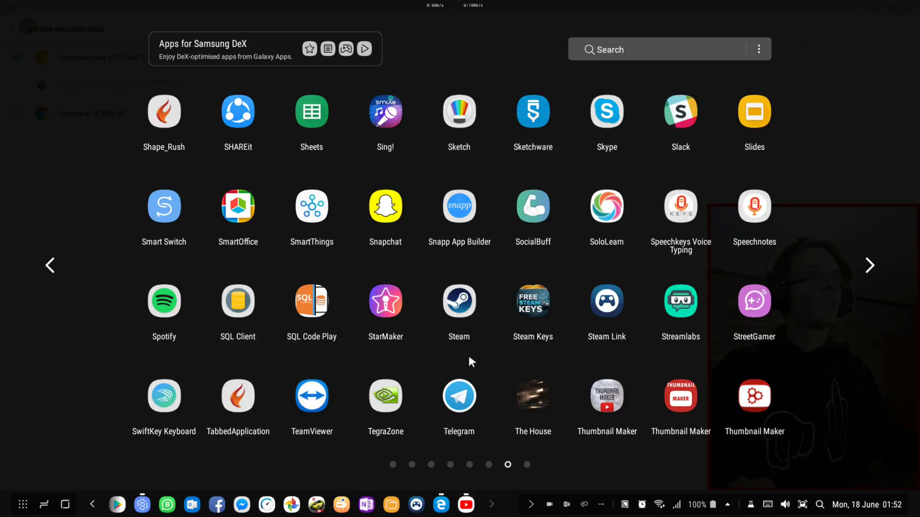
click(852, 95)
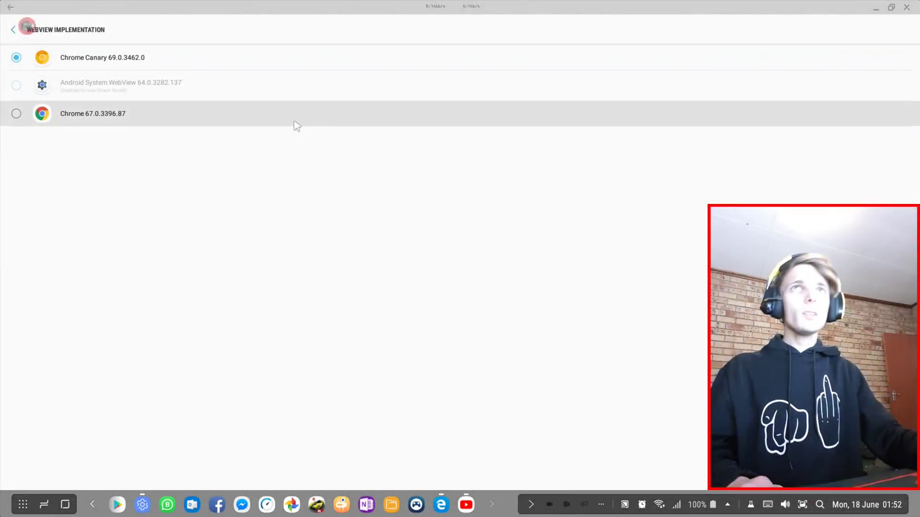